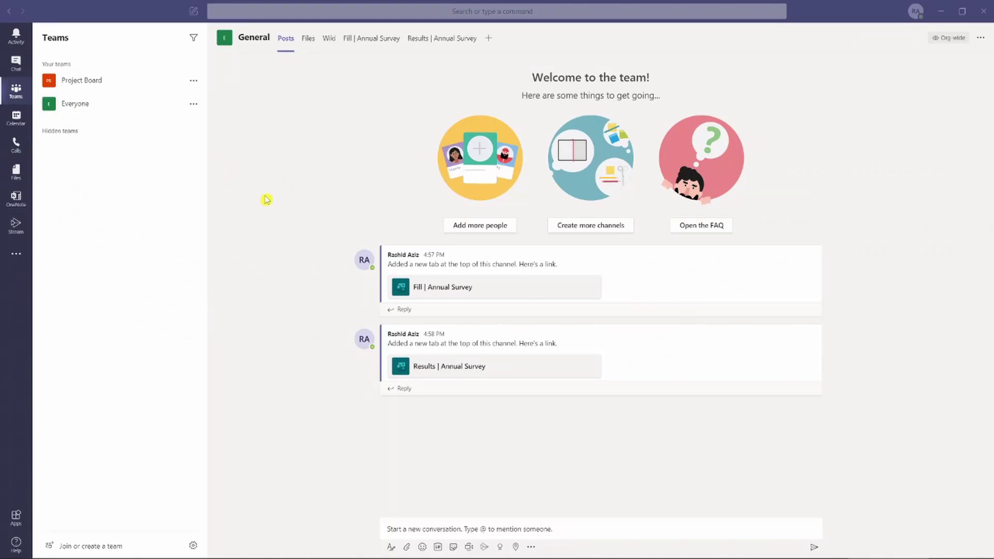
click(503, 11)
text(/files)
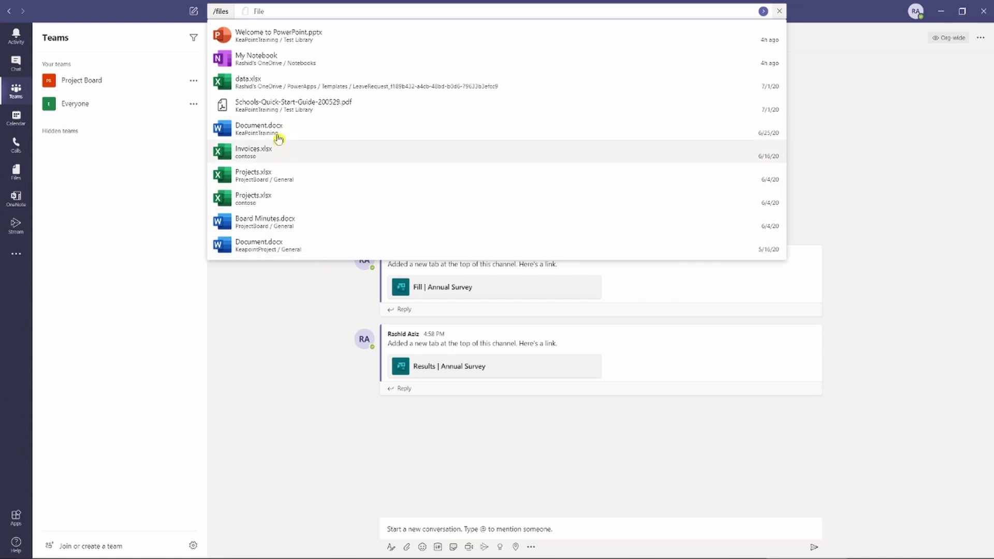
click(278, 39)
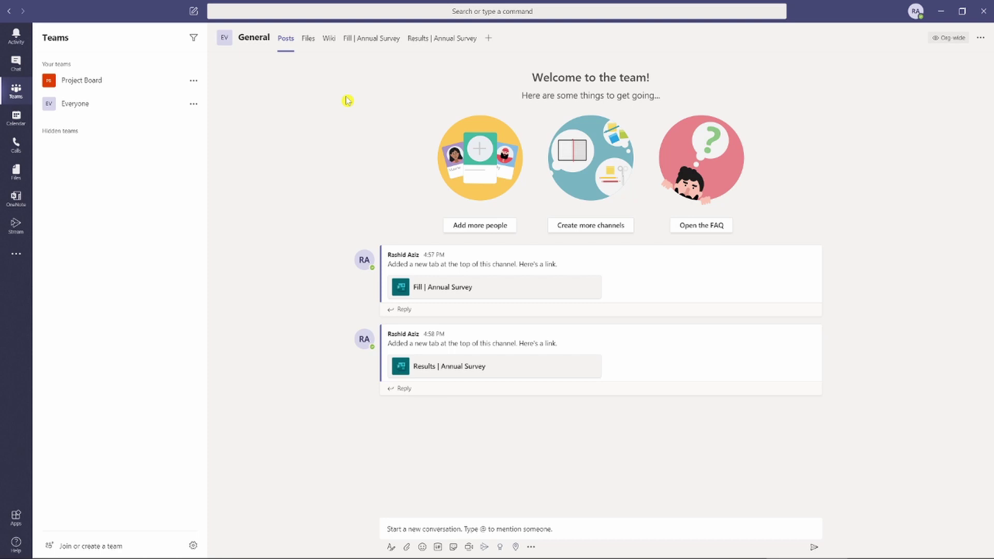
click(220, 11)
text(/)
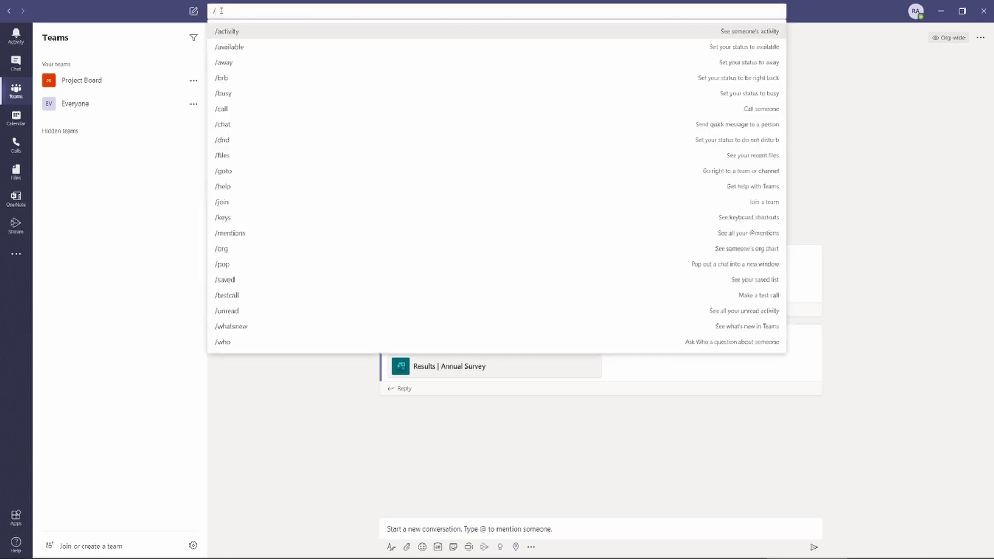
text(keys)
Step: Run /keys to show the Keyboard shortcuts list for general, navigation, messaging and meetings
key(Return)
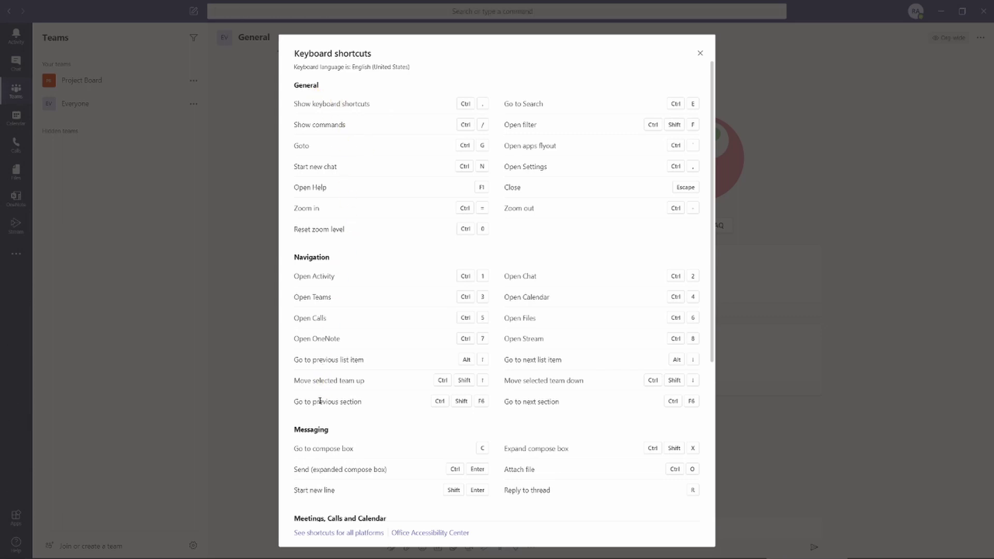
scroll(359, 382, down, 3)
scroll(360, 383, down, 2)
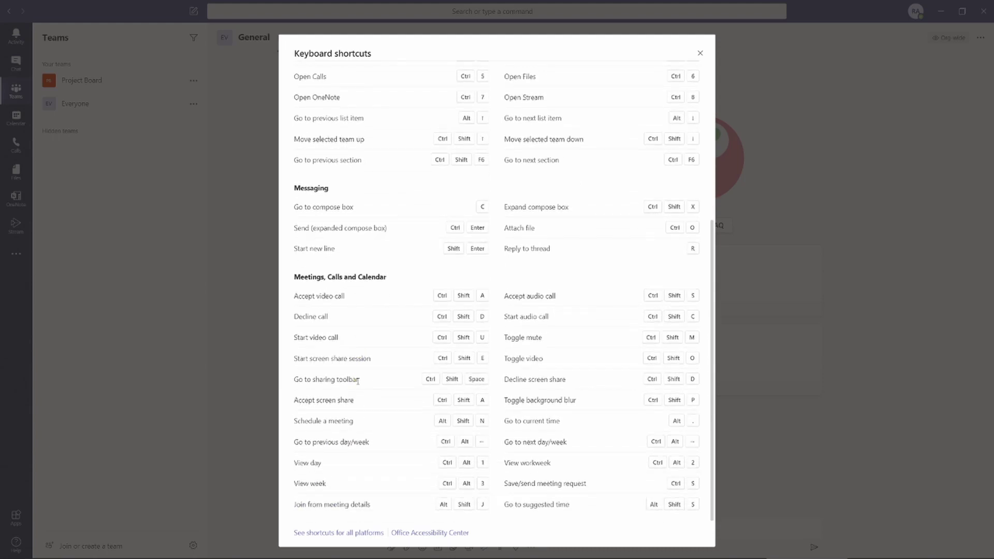
scroll(360, 382, up, 2)
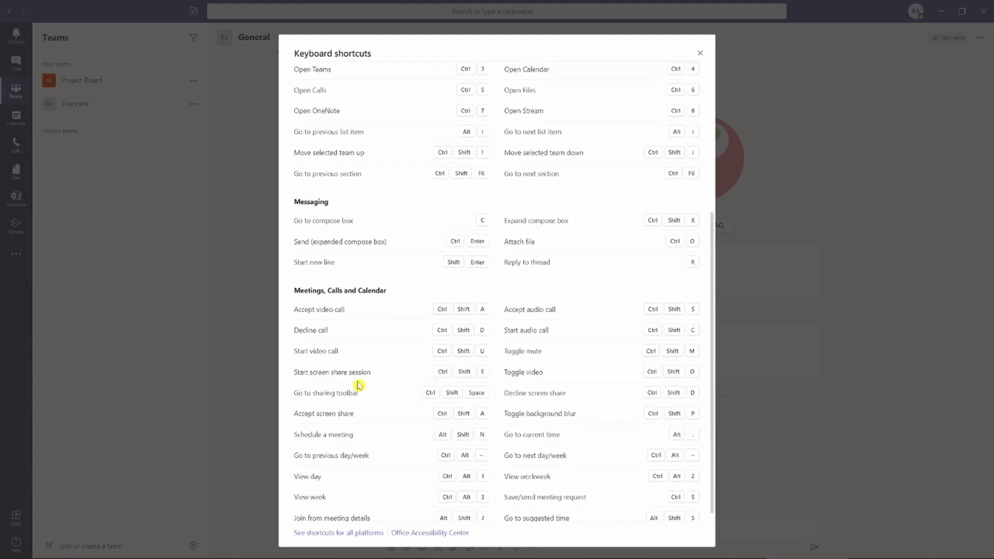
scroll(359, 382, up, 2)
scroll(360, 382, up, 2)
scroll(359, 385, up, 2)
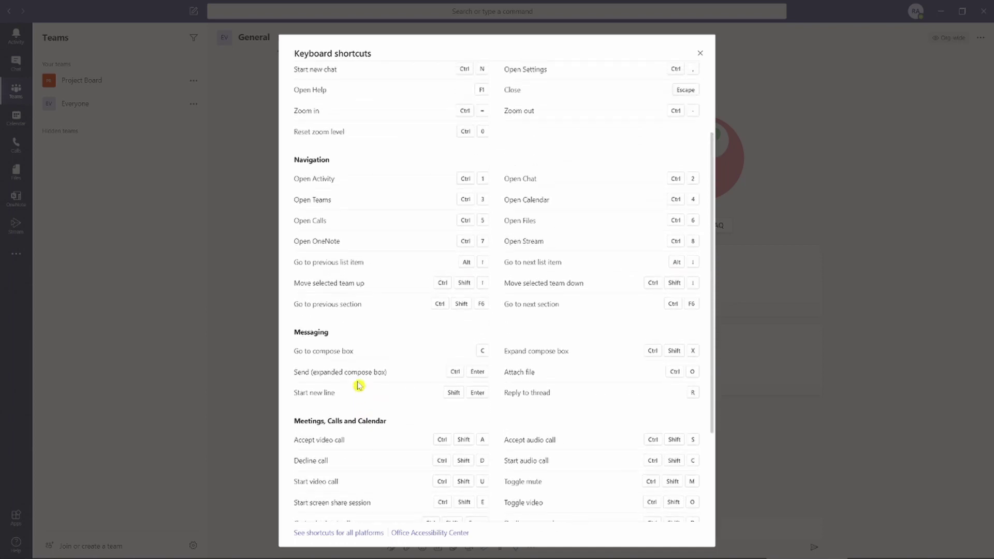
scroll(359, 384, up, 2)
scroll(359, 384, up, 2)
scroll(360, 385, up, 1)
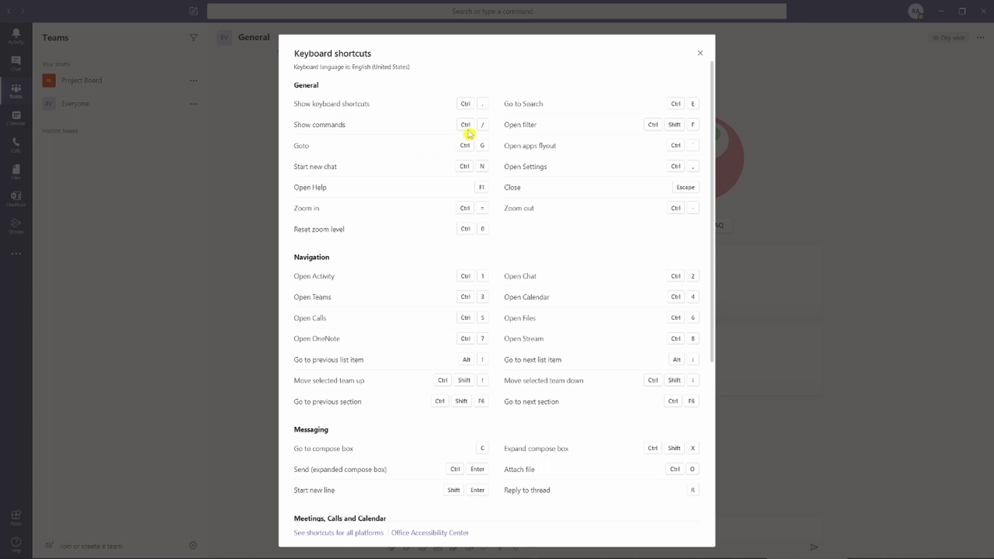
click(699, 53)
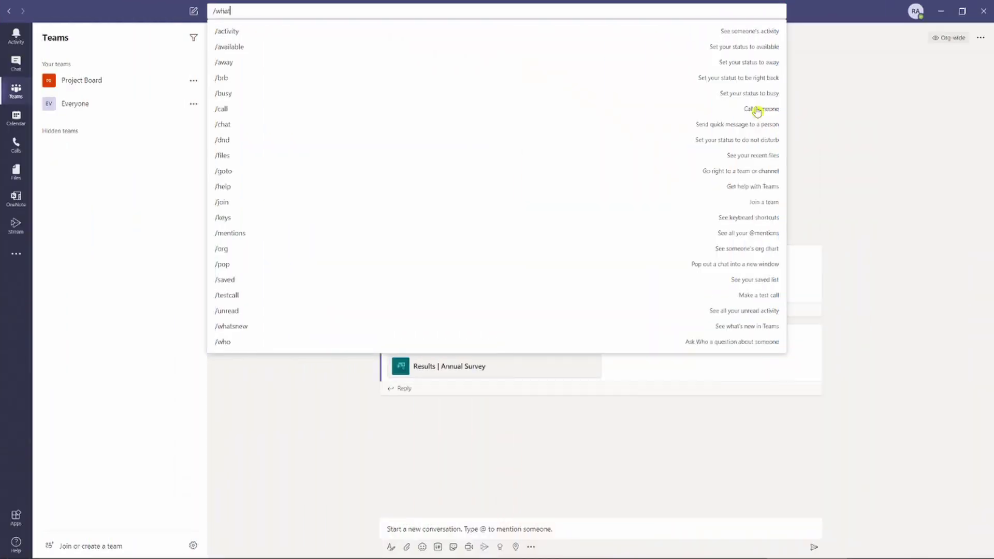
text(s)
key(Return)
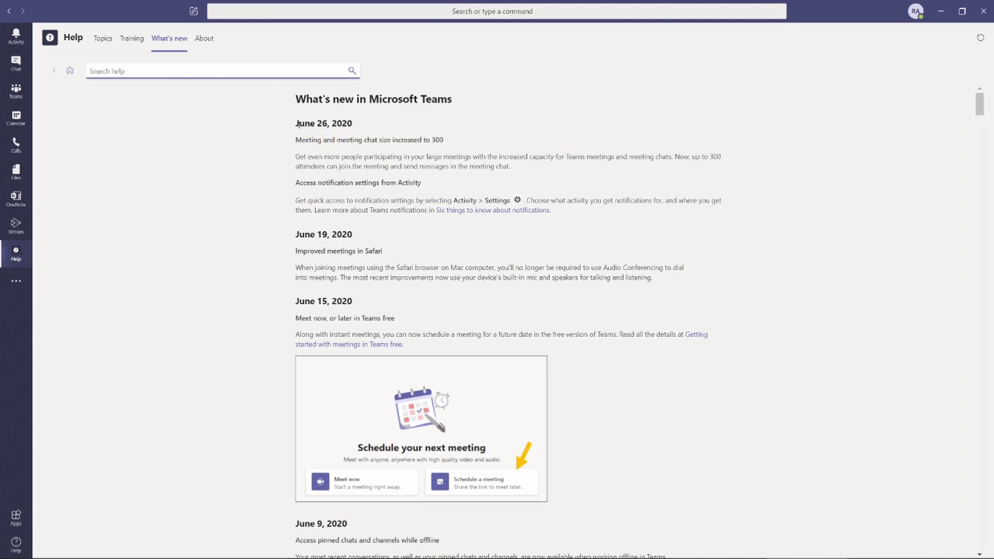
click(297, 124)
drag(296, 123, 361, 132)
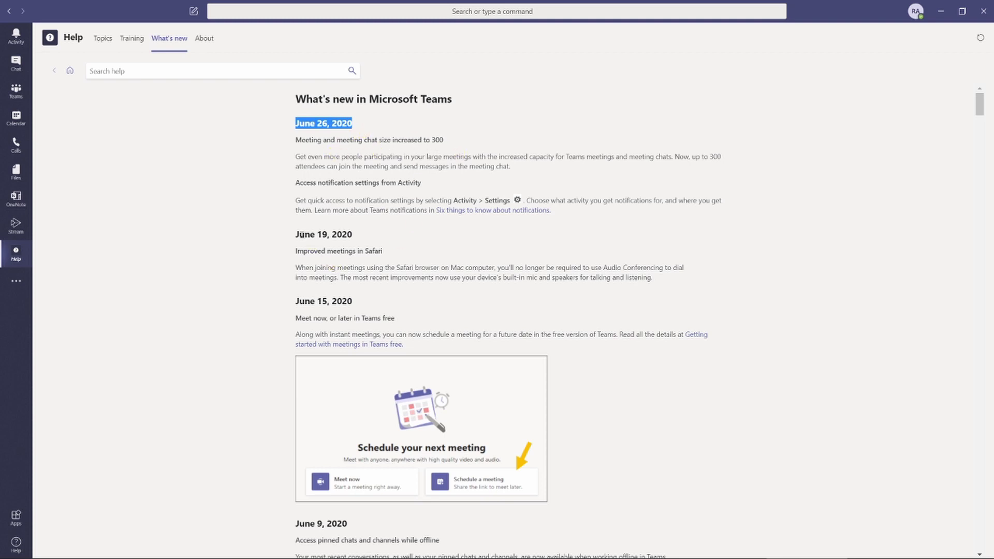
drag(295, 234, 362, 235)
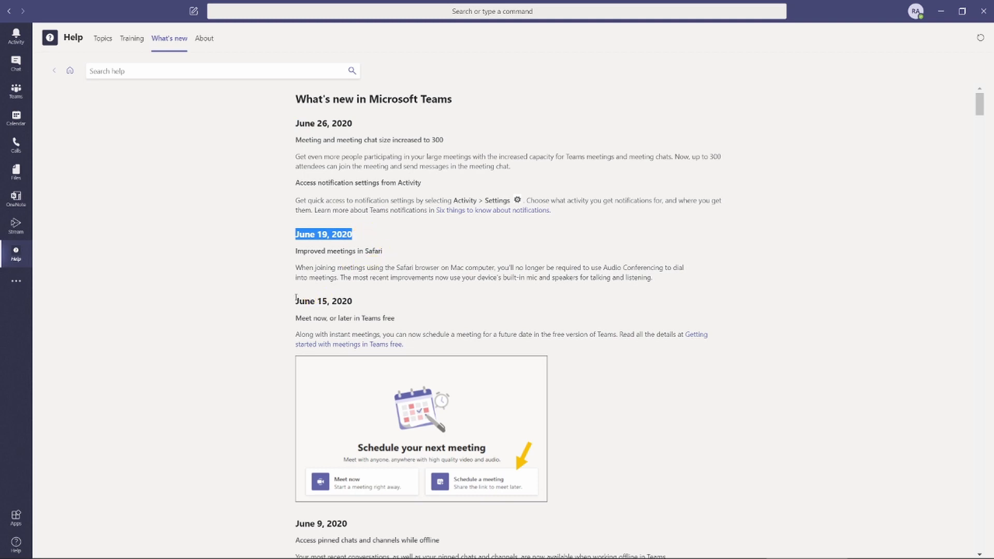
drag(296, 301, 356, 301)
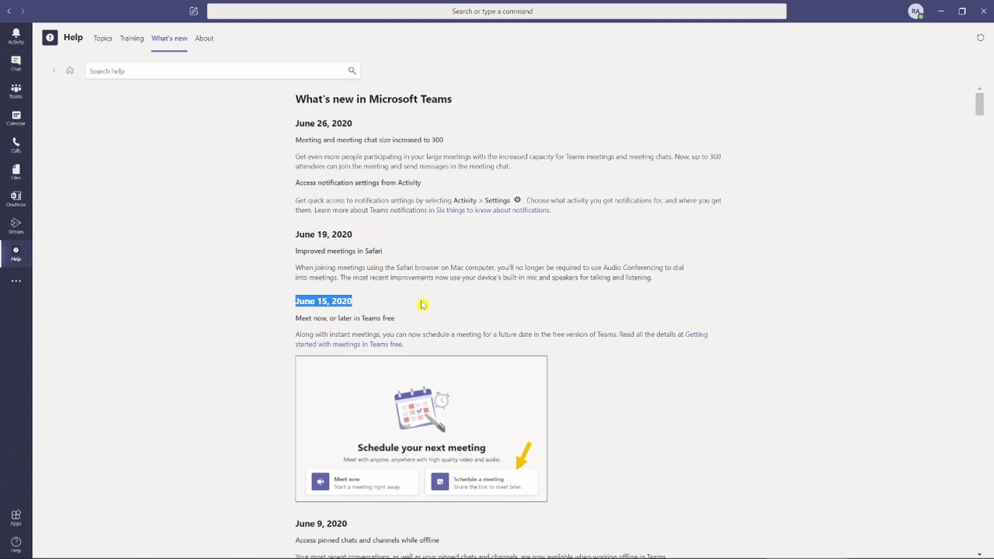
scroll(422, 303, down, 3)
scroll(419, 296, down, 5)
scroll(419, 295, down, 5)
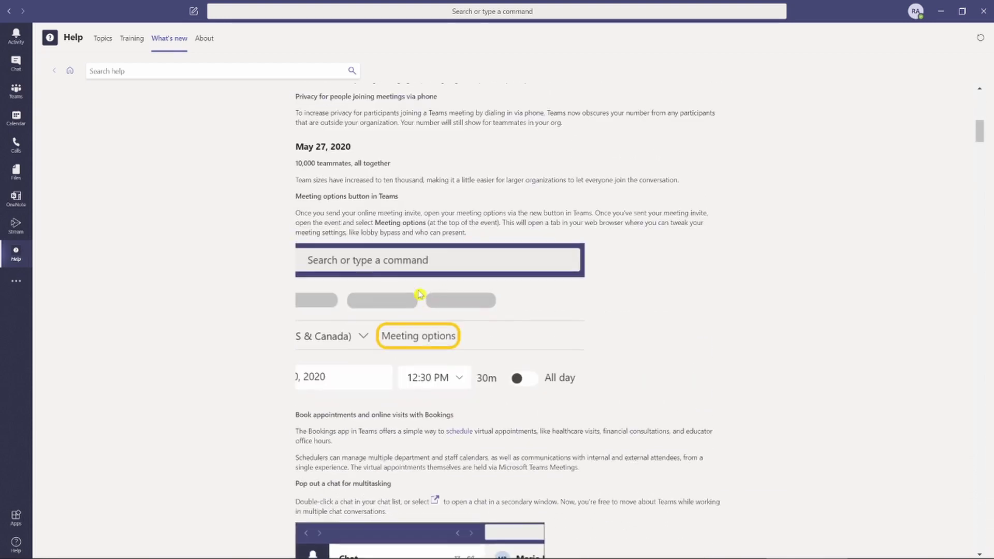
scroll(424, 292, down, 2)
scroll(426, 287, down, 2)
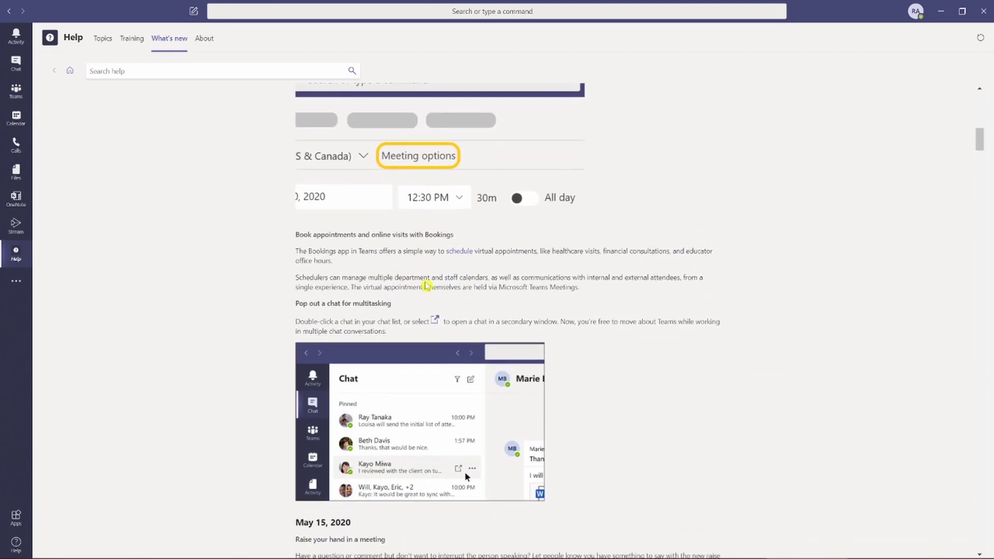
scroll(426, 288, up, 5)
scroll(425, 285, up, 3)
scroll(426, 285, up, 5)
scroll(426, 285, up, 4)
scroll(426, 286, up, 2)
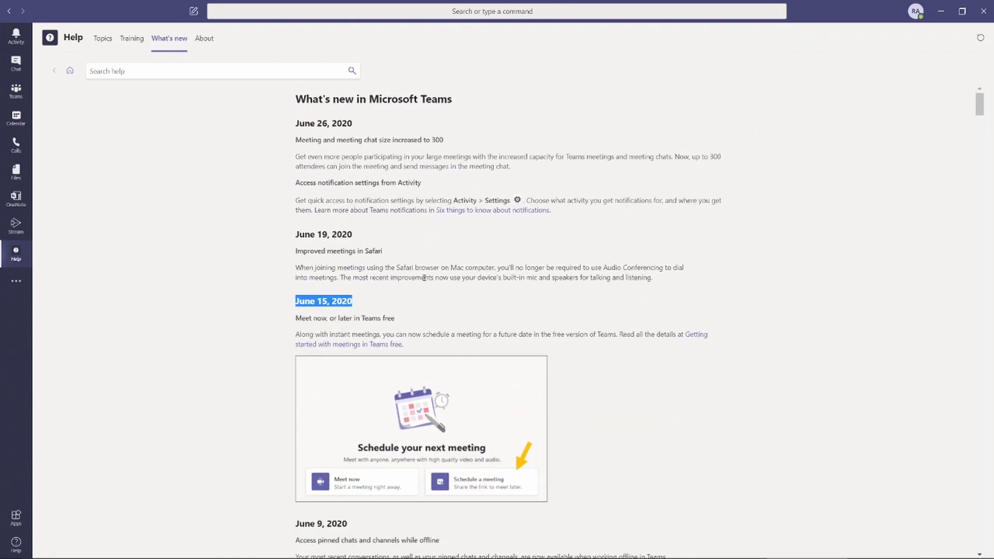
click(16, 91)
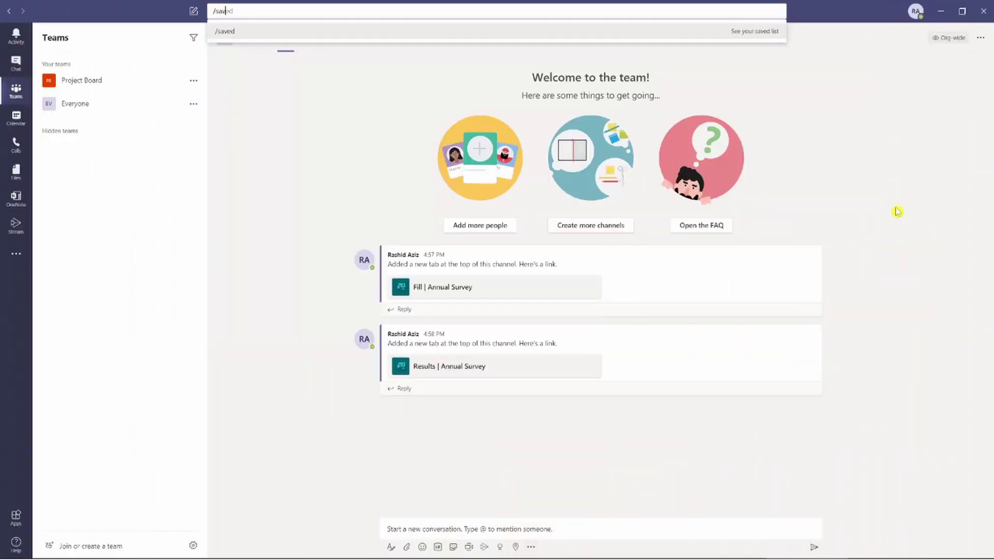
Step: Check the /saved list, then save the first General post about the Fill | Annual Survey tab
key(Return)
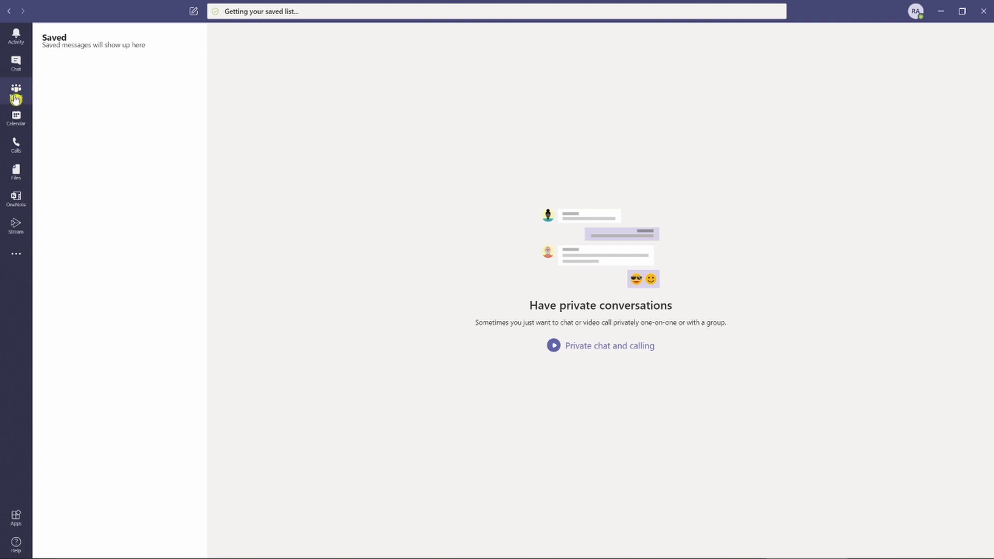
click(16, 92)
mouse_move(600, 280)
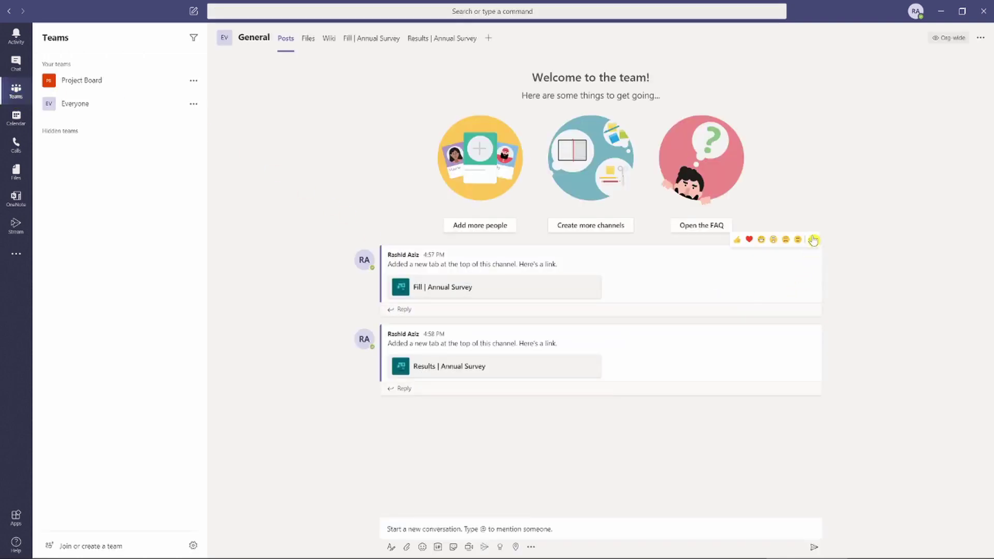
click(812, 240)
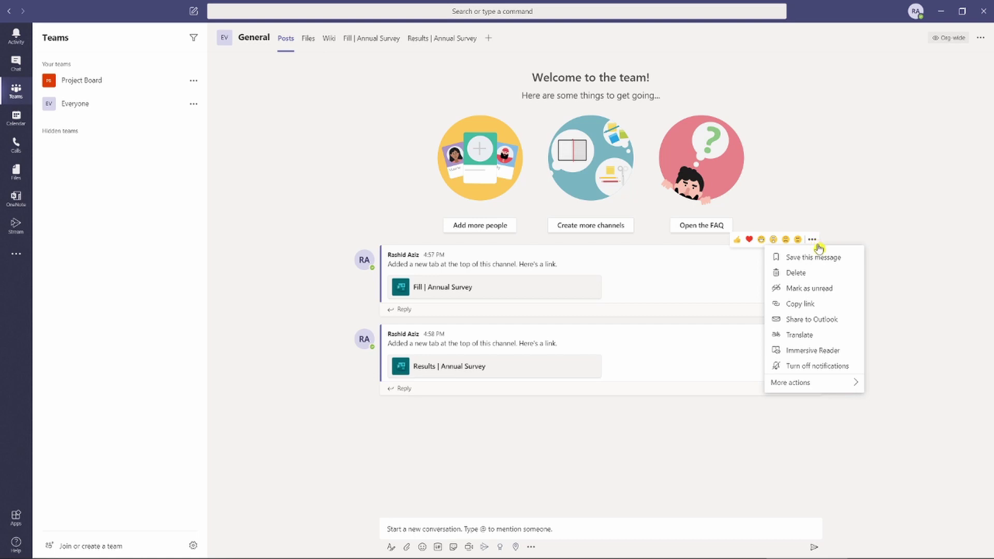
click(842, 261)
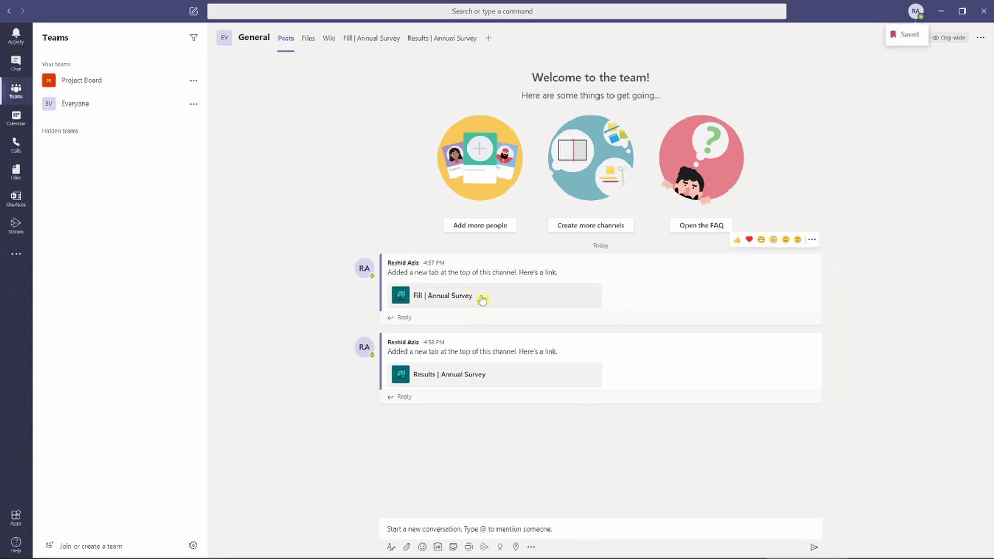
click(378, 10)
text(/saved)
key(Return)
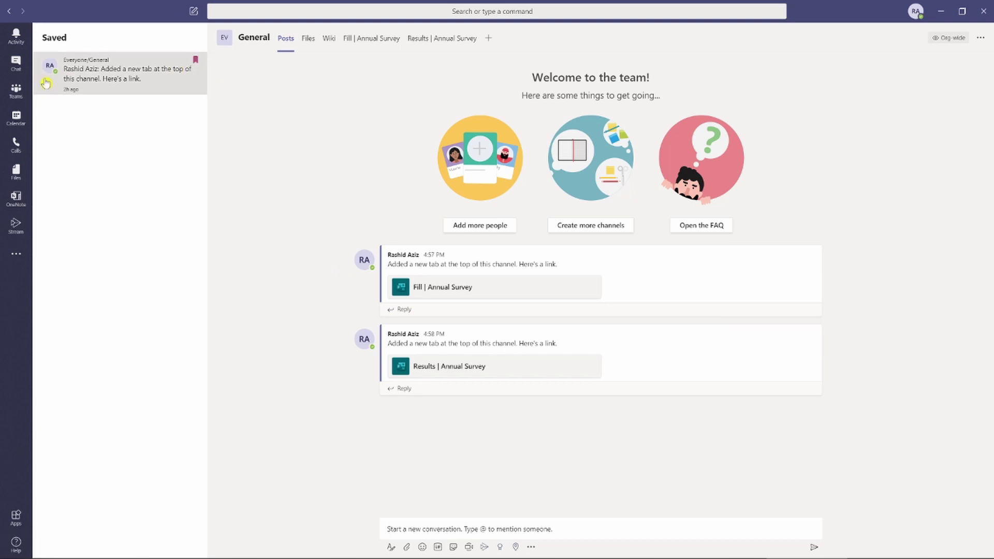
click(16, 91)
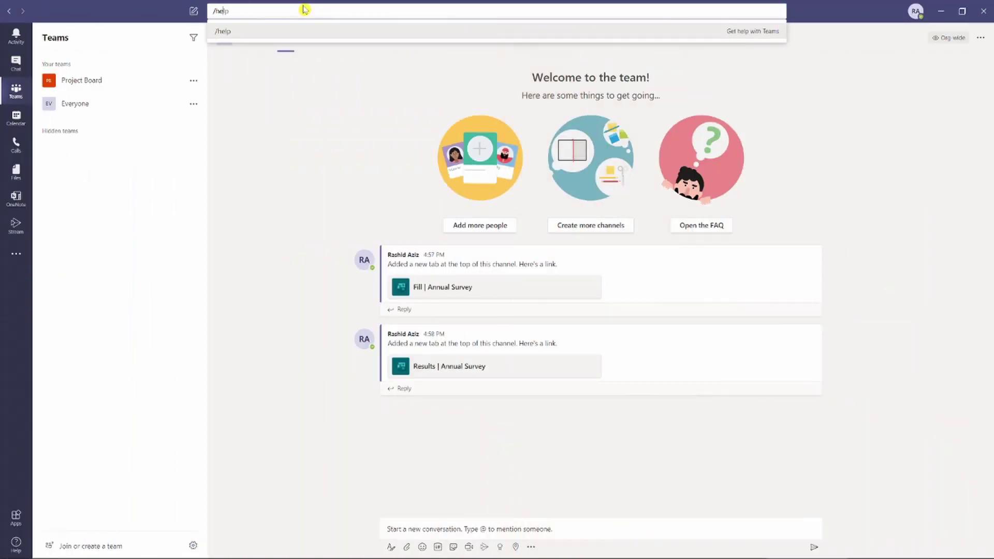
key(Return)
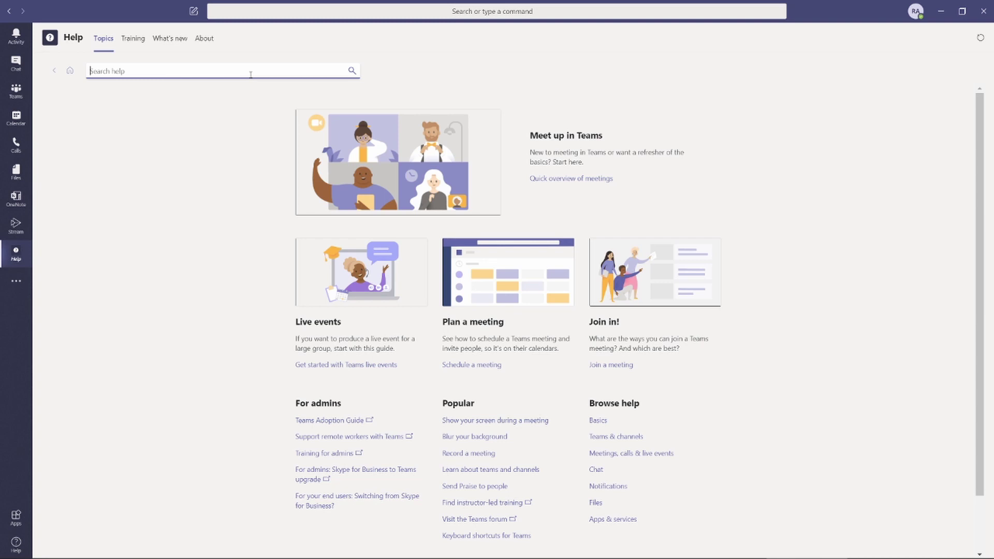
text(ho)
key(Return)
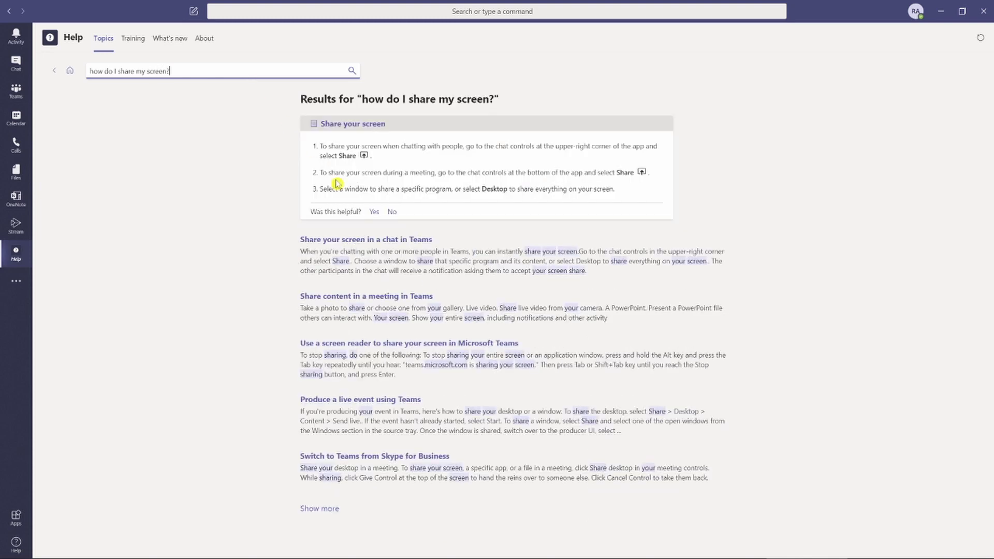
click(386, 241)
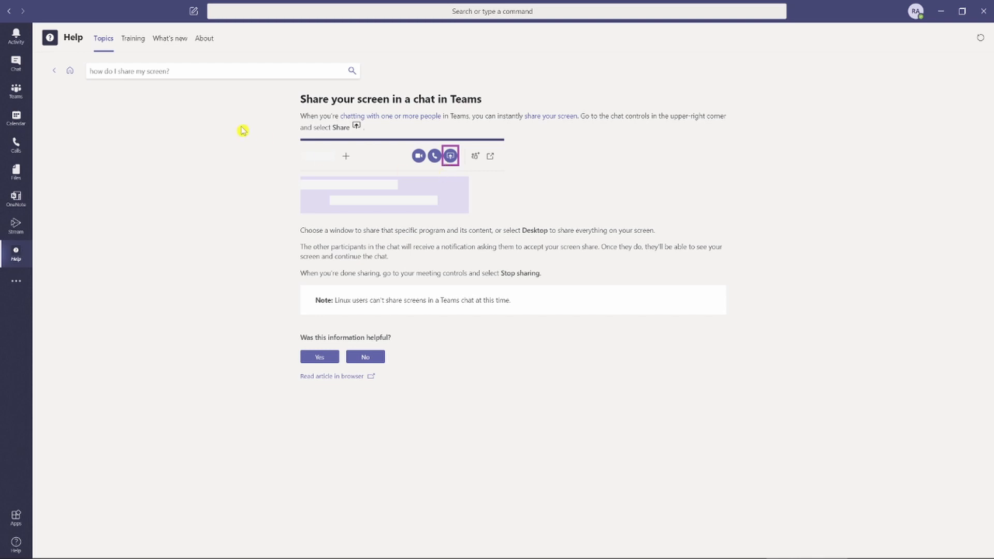
click(53, 71)
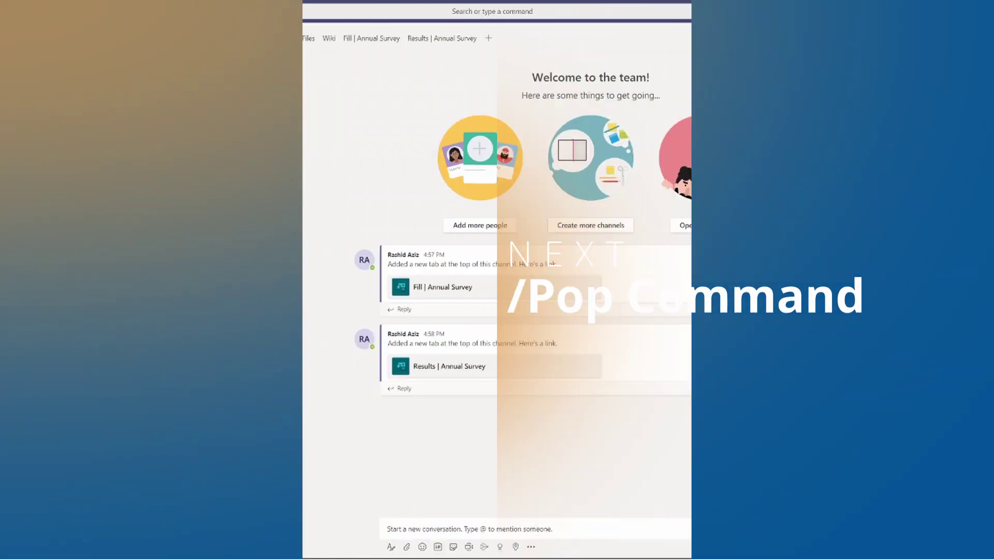
click(497, 11)
text(/)
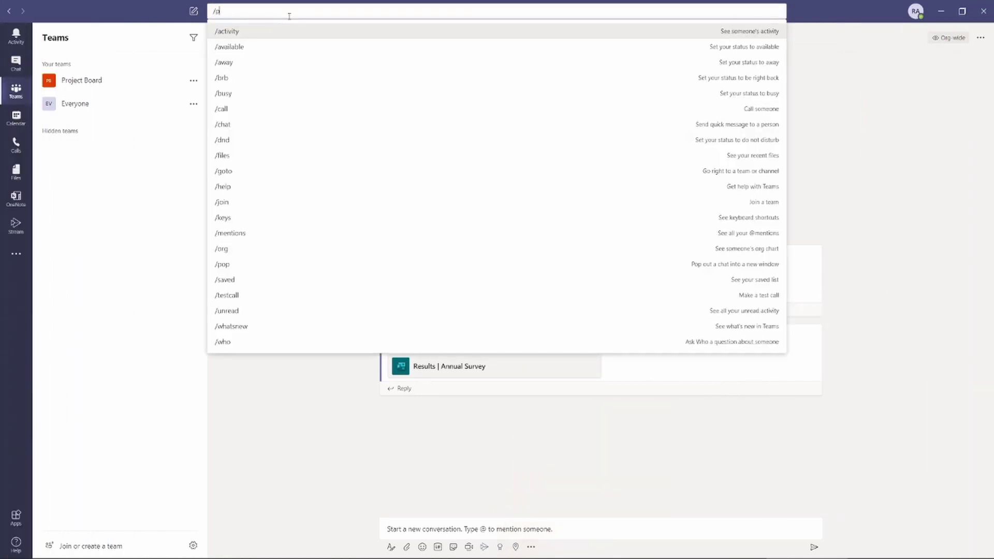
text(pop)
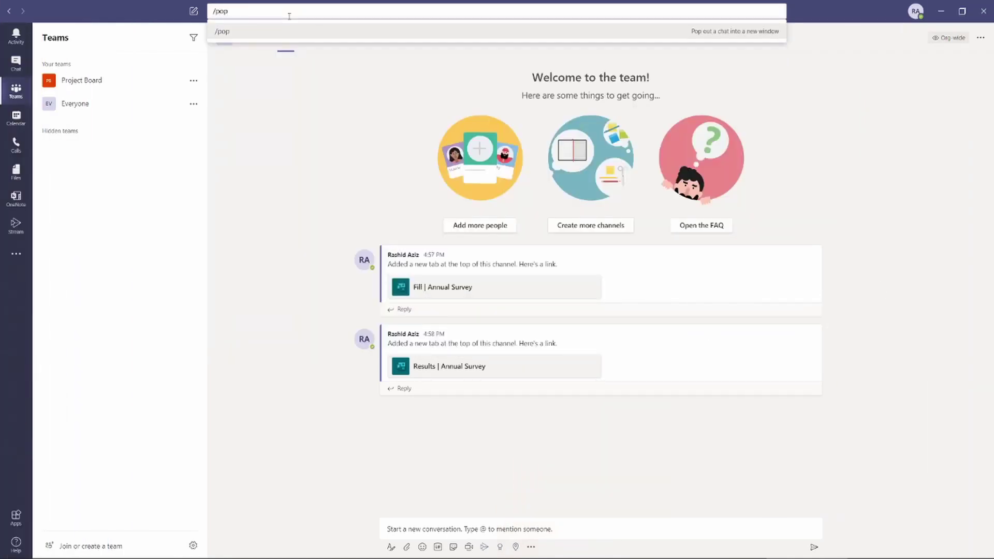
key(Return)
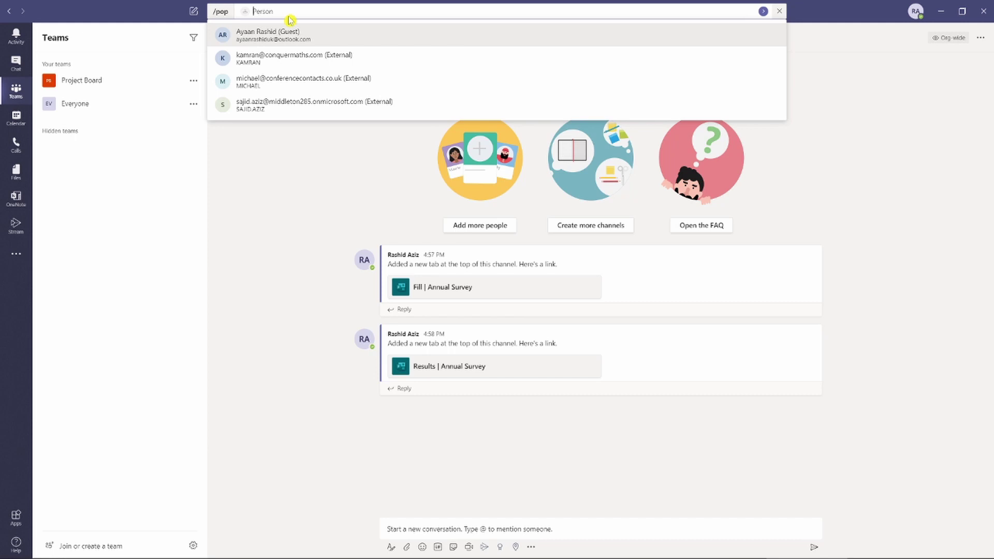
text(aya)
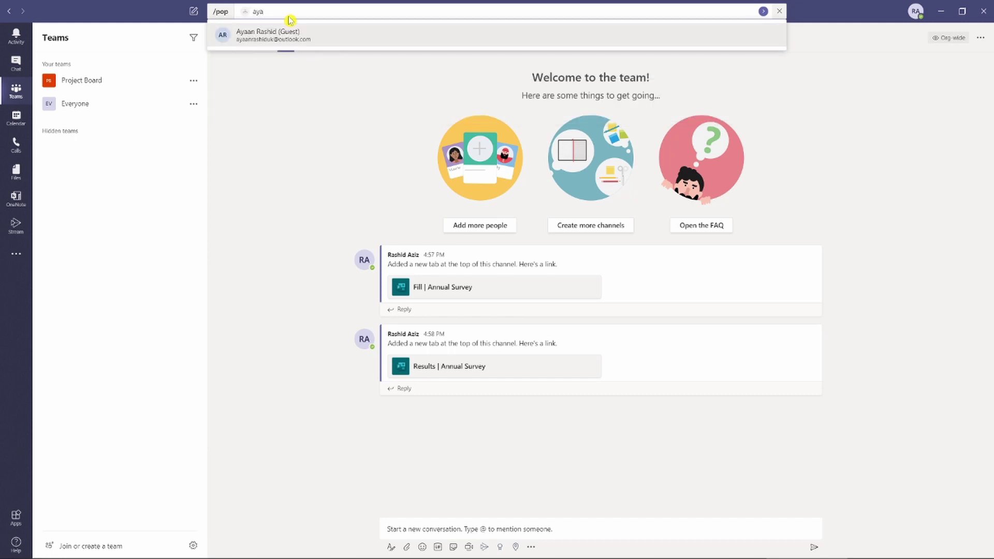
click(289, 34)
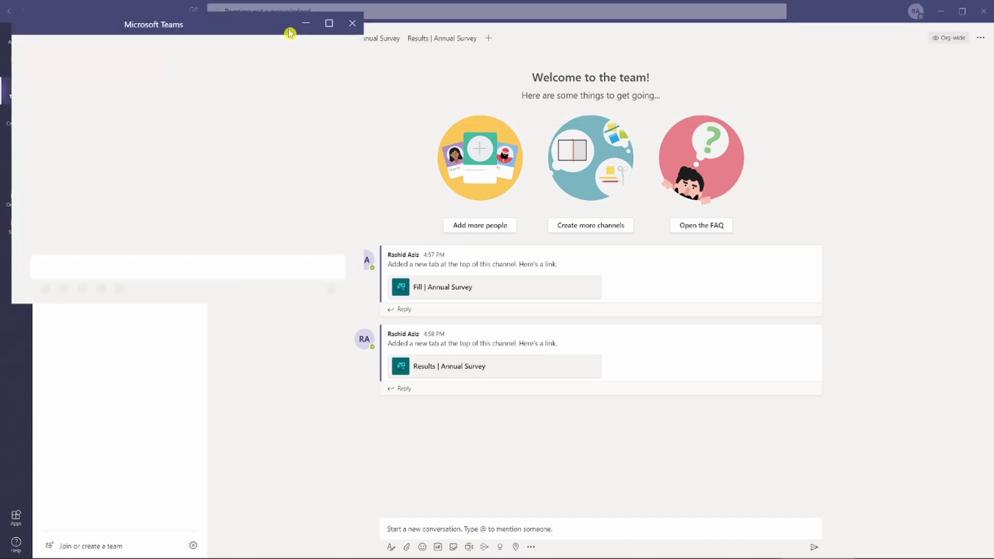
Step: Send "HI" in the pop-out chat, then close that window
mouse_move(289, 31)
mouse_down()
mouse_move(475, 112)
mouse_move(591, 132)
mouse_up()
text(H)
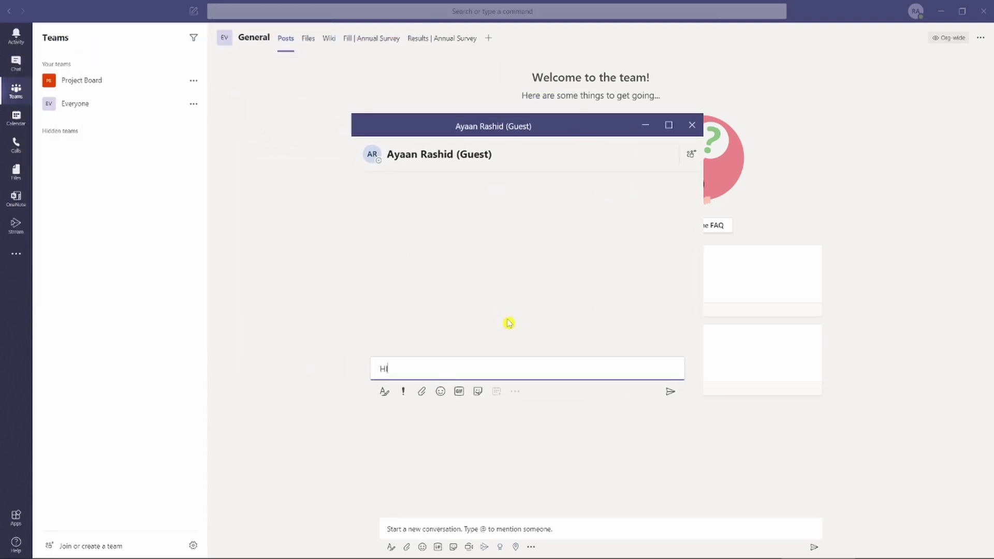
text(I)
key(Return)
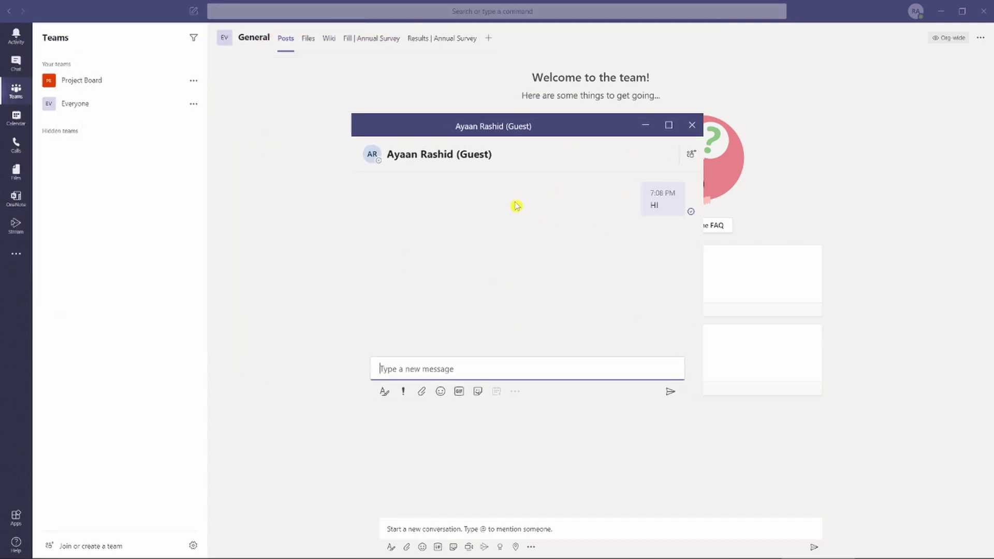
drag(564, 126, 442, 163)
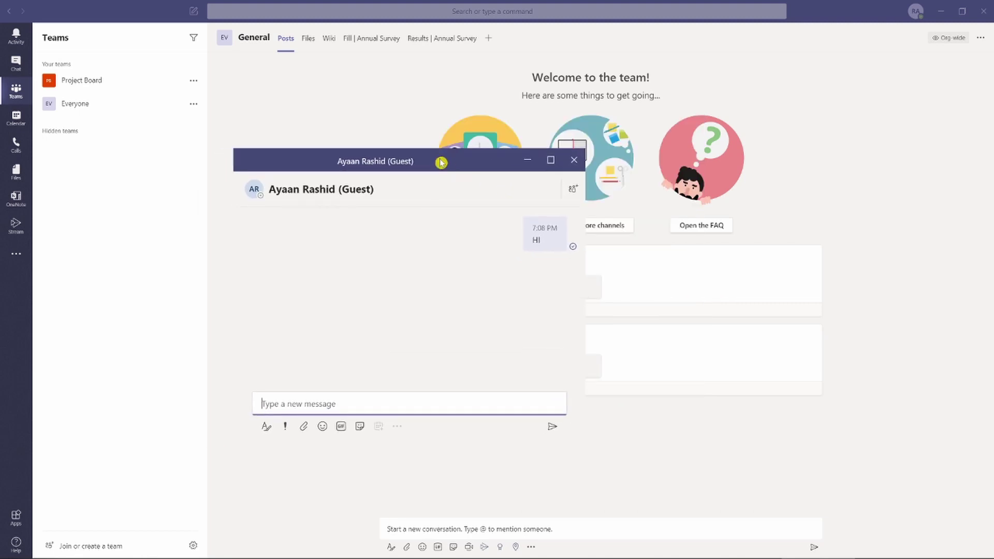
click(575, 161)
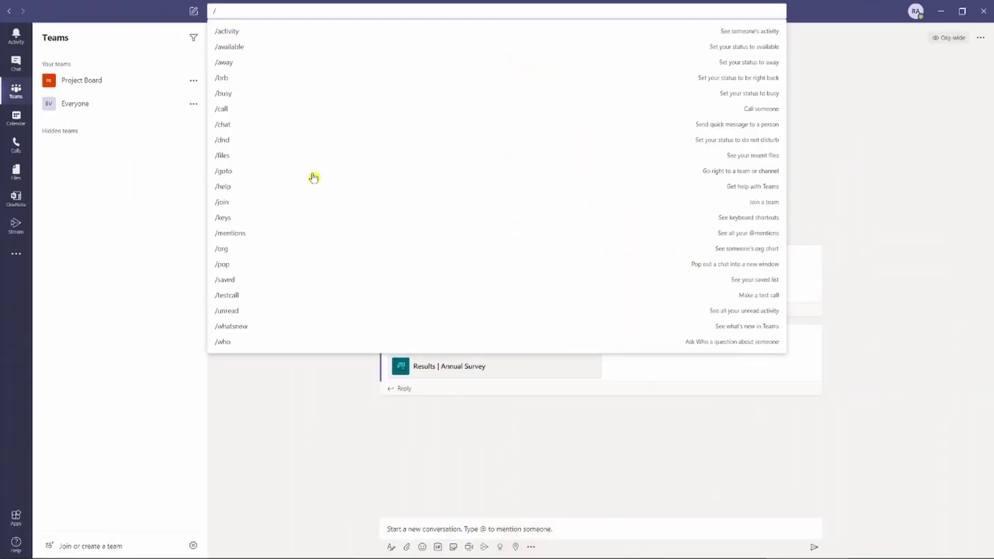
text(/men)
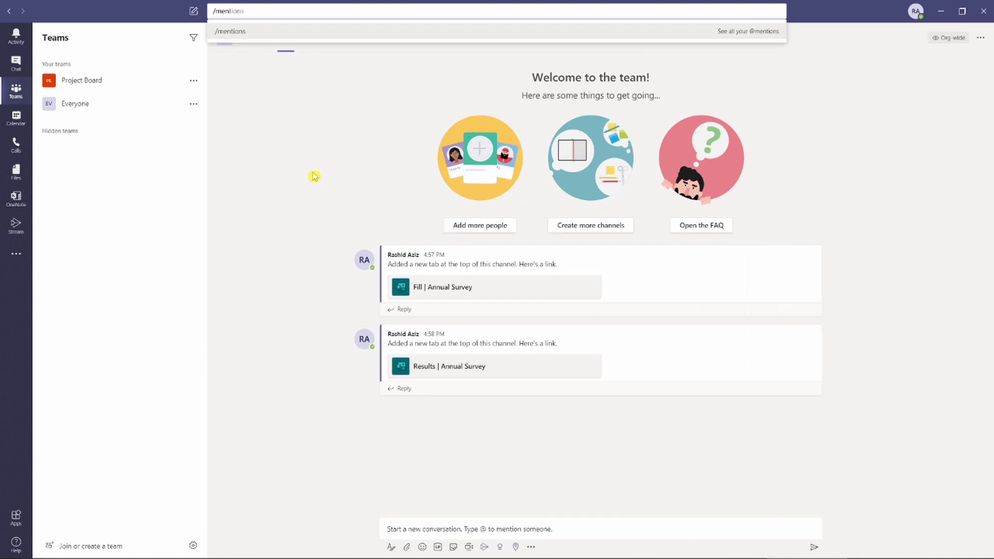
key(Return)
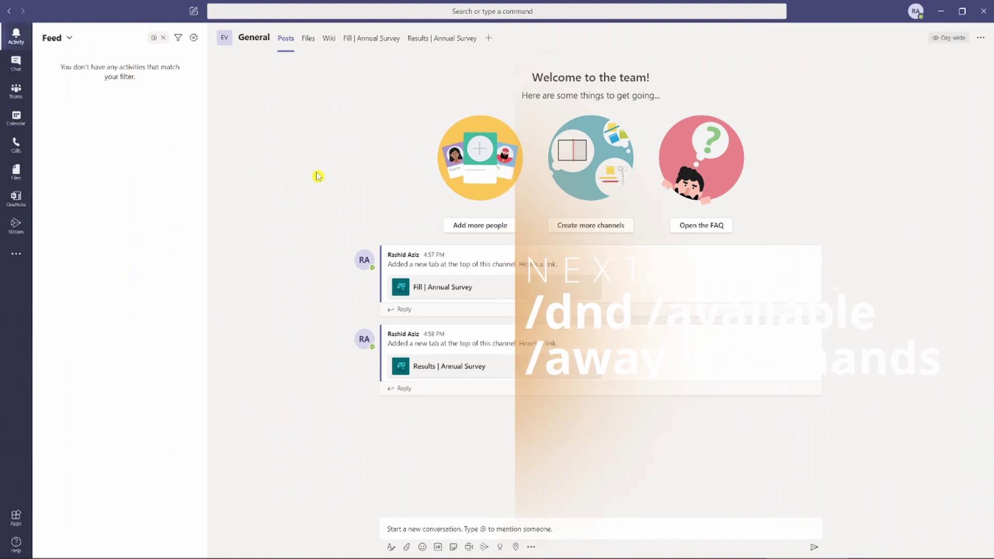
text(/)
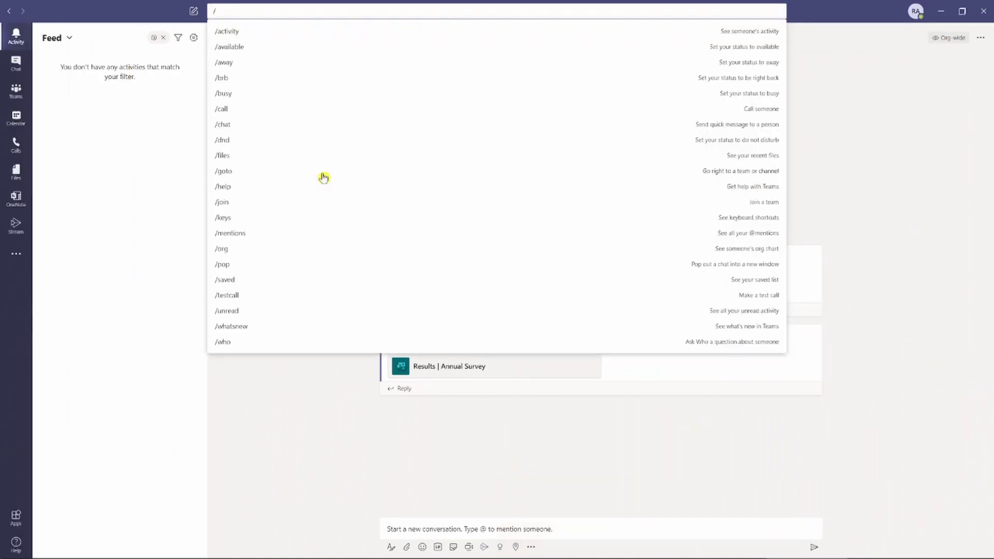
text(dnd)
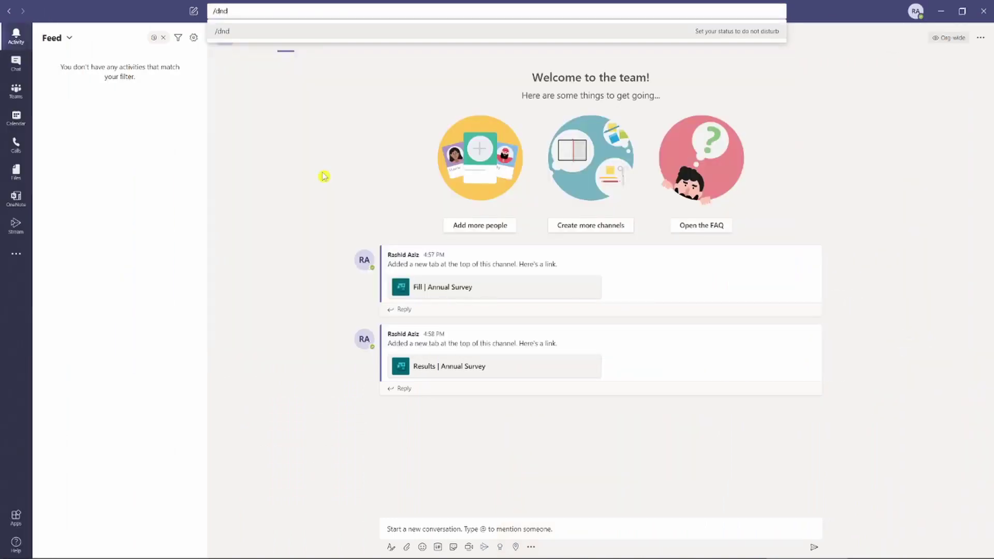
Step: Set status to Do not disturb with /dnd and check it in the profile menu
key(Return)
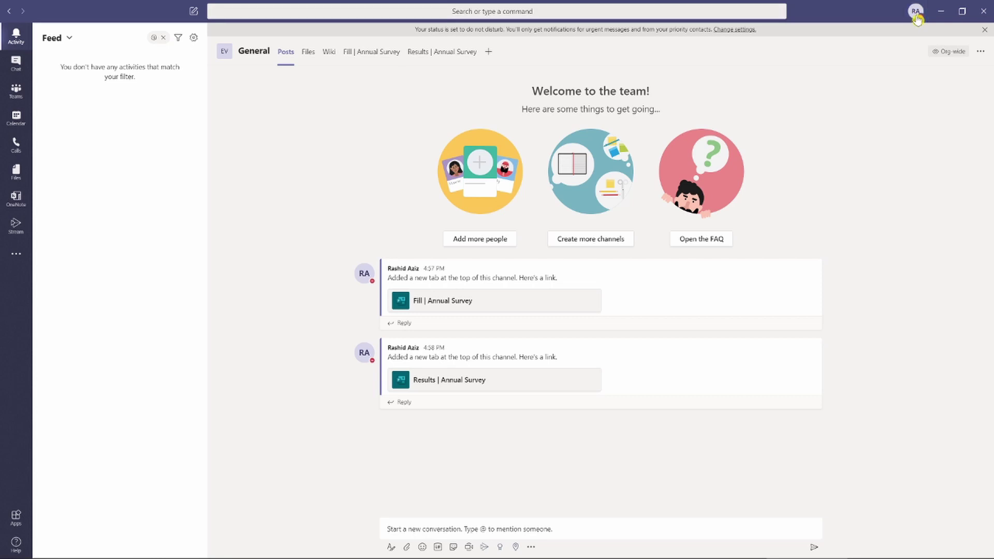
click(915, 11)
mouse_move(859, 69)
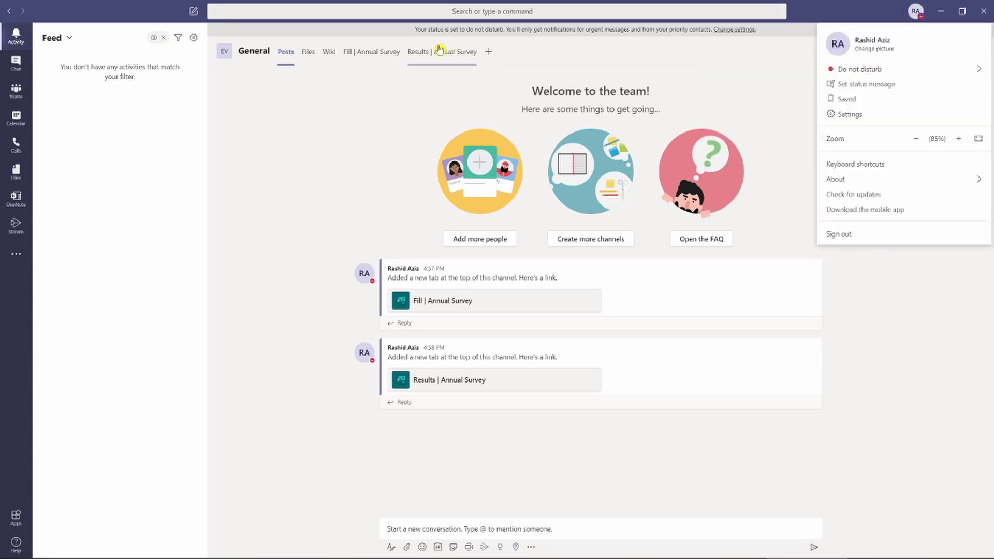
text(/)
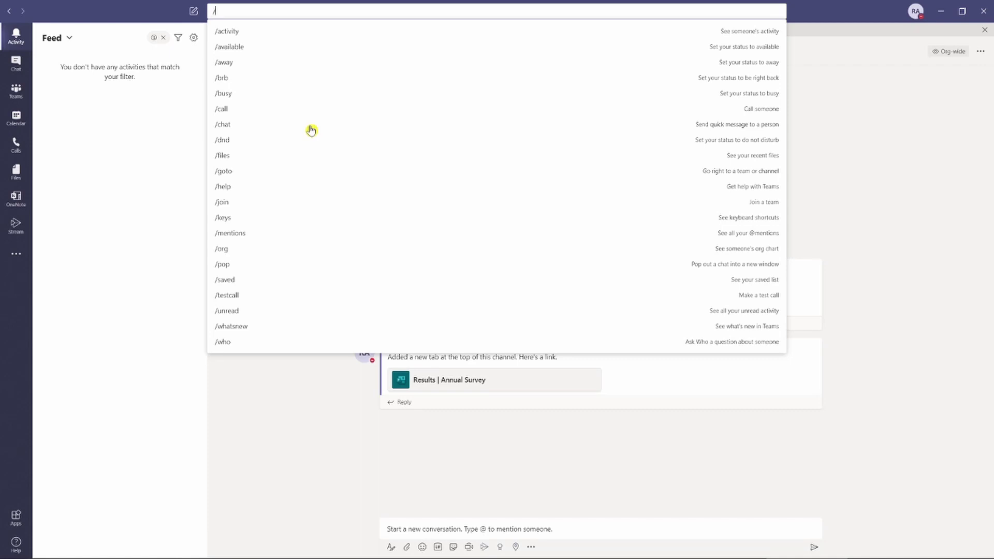
text(away)
Step: Set status to Away with /away, confirm it in the profile panel, then dismiss the panel
key(Return)
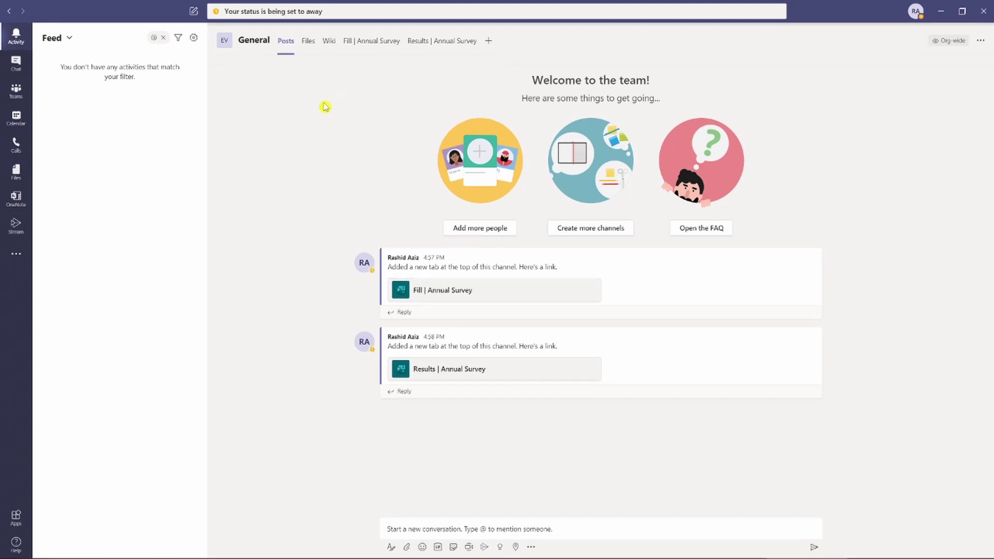
click(916, 13)
click(747, 62)
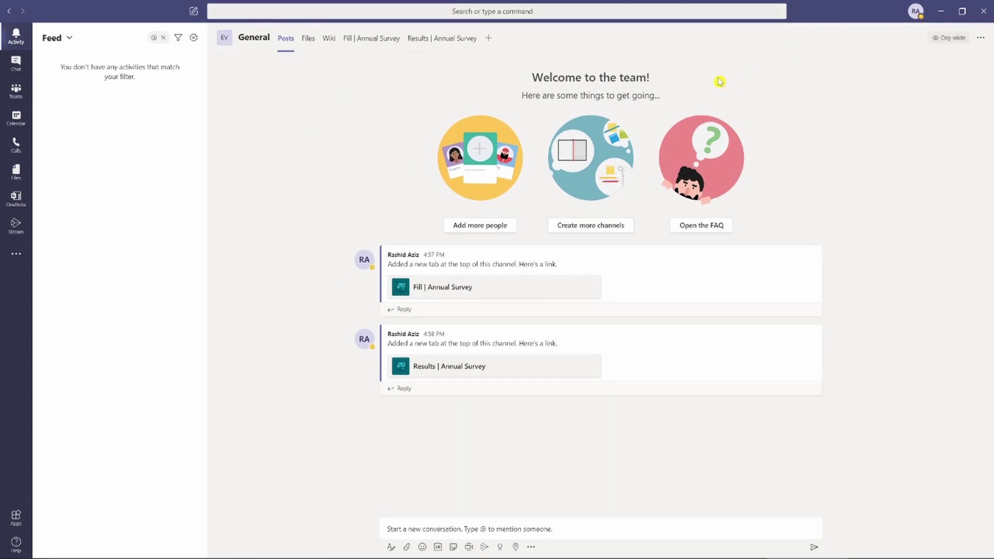
text(/available)
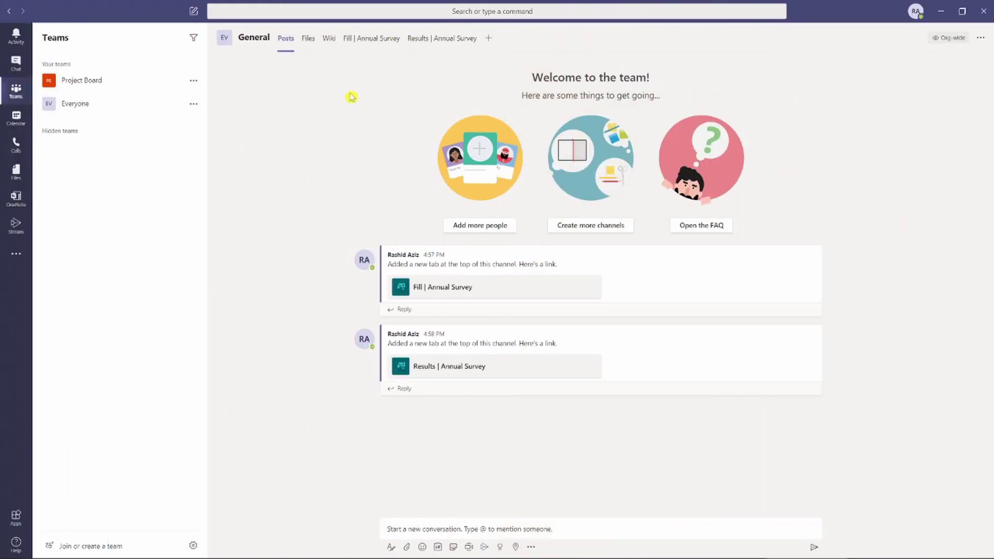
text(/)
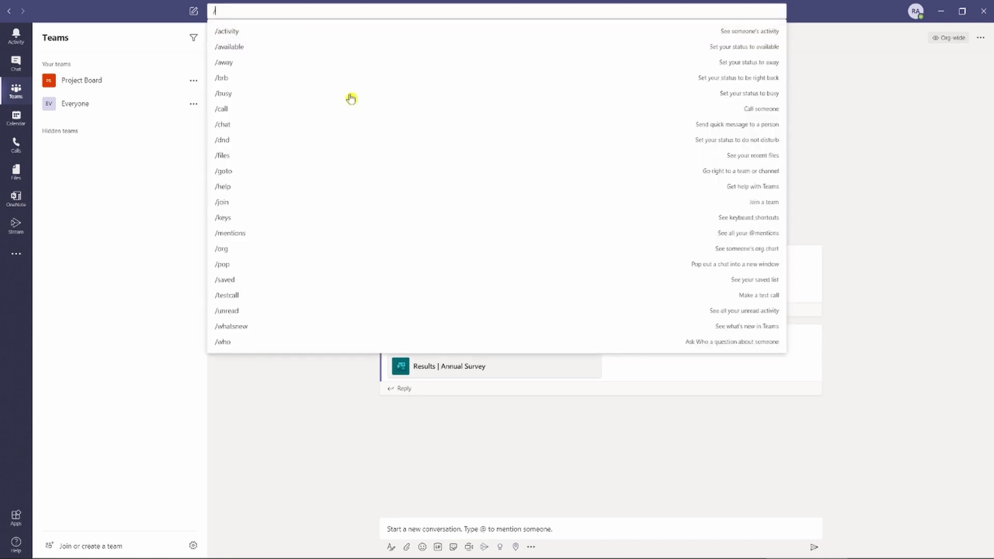
text(go)
Step: Use /goto to open the Project Board team's General channel
key(Return)
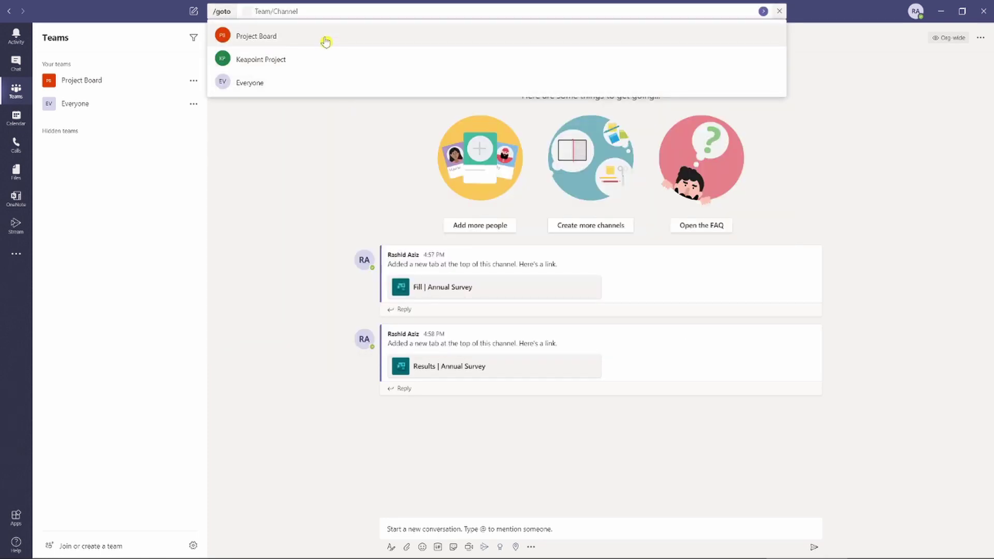
click(322, 36)
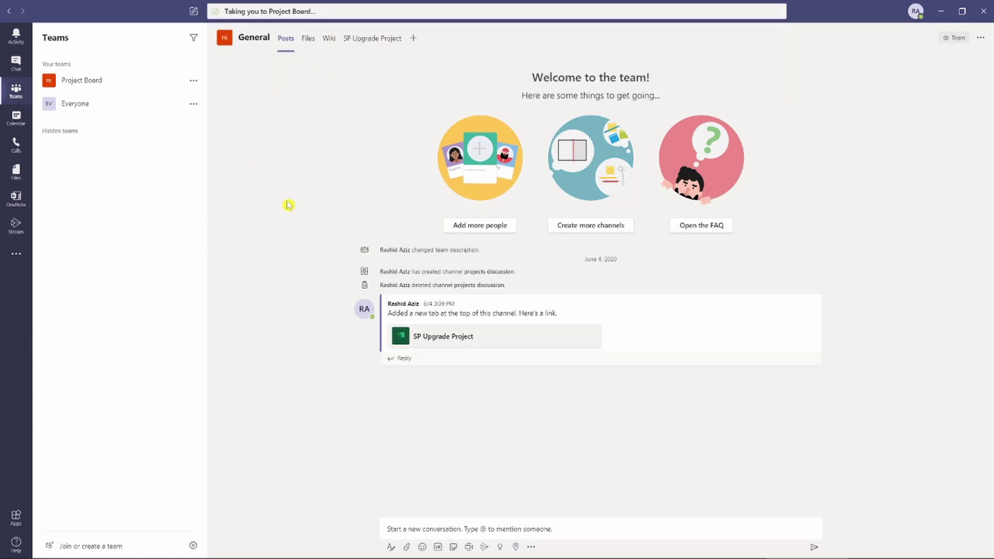